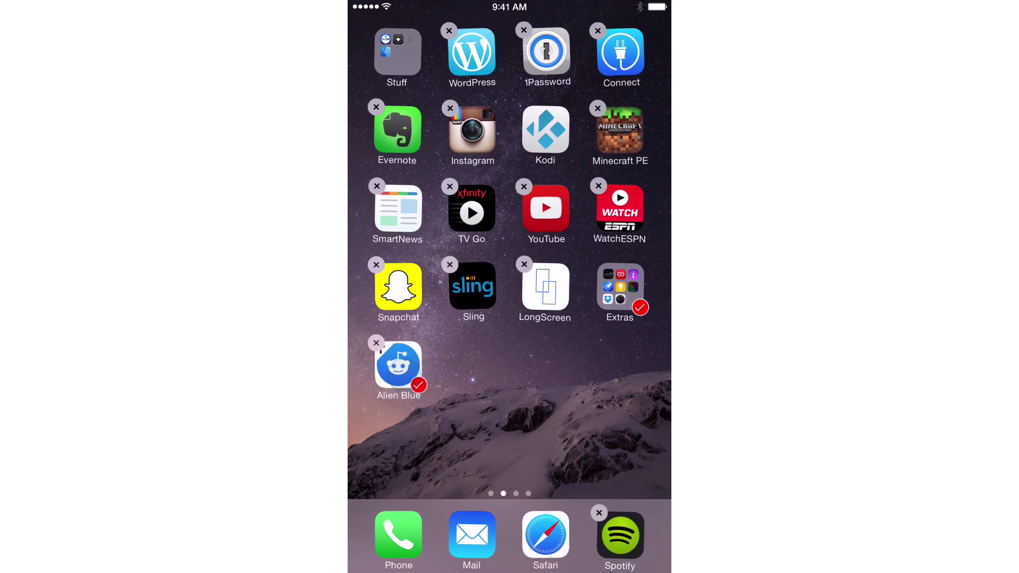
Step: Mark Extras, Alien Blue and Cydia on page one and carry them to page two
drag(446, 318, 605, 318)
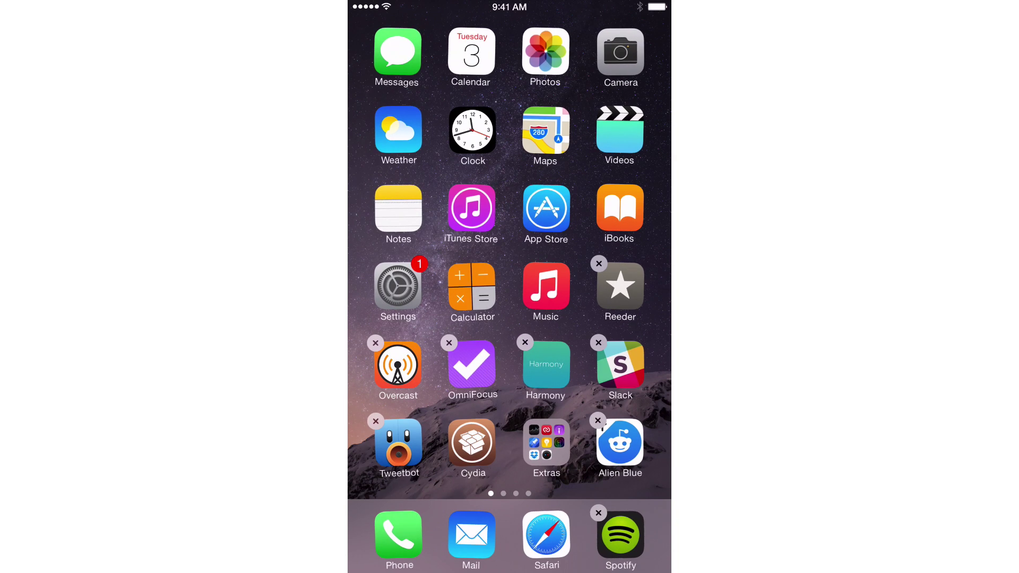
click(546, 443)
click(619, 442)
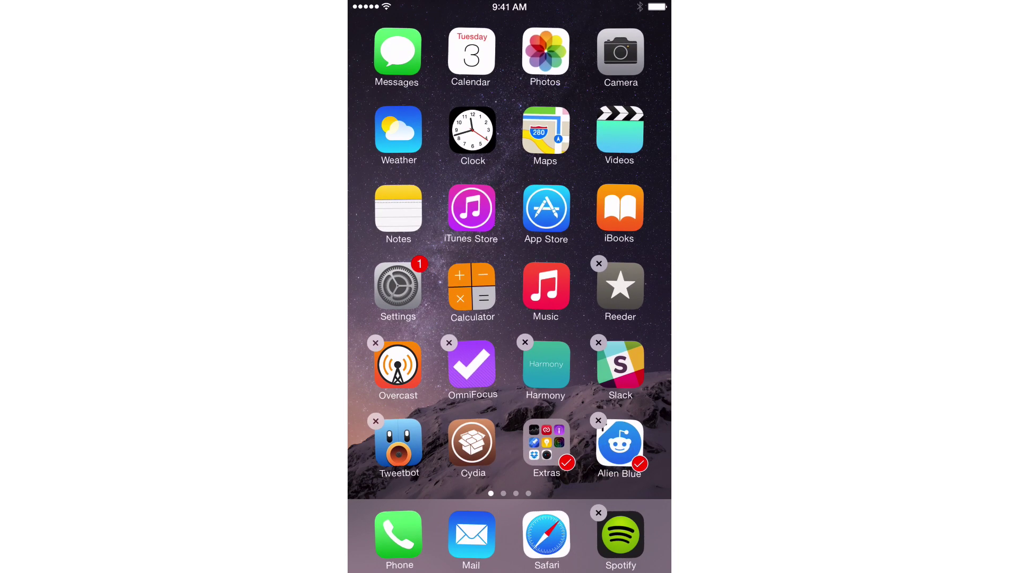
click(472, 442)
drag(604, 319, 414, 318)
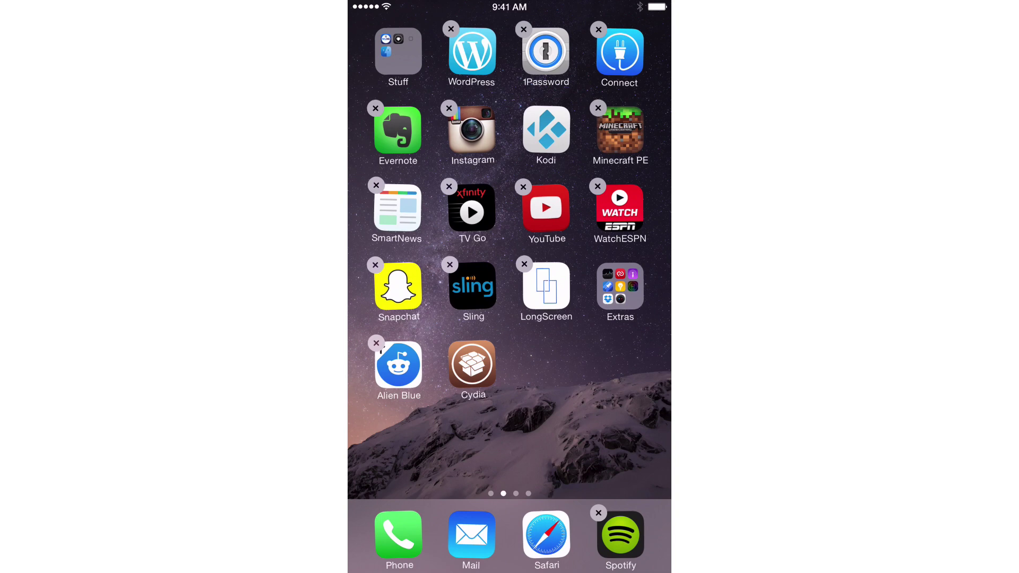
drag(413, 319, 605, 318)
key(super+shift+h)
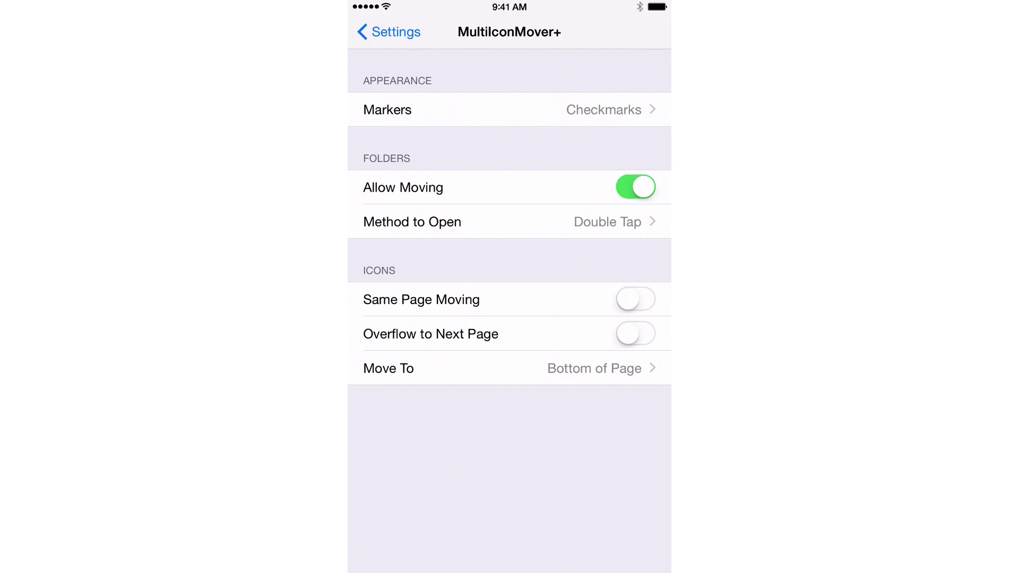
Step: View the Markers style choices, currently Checkmarks
click(602, 107)
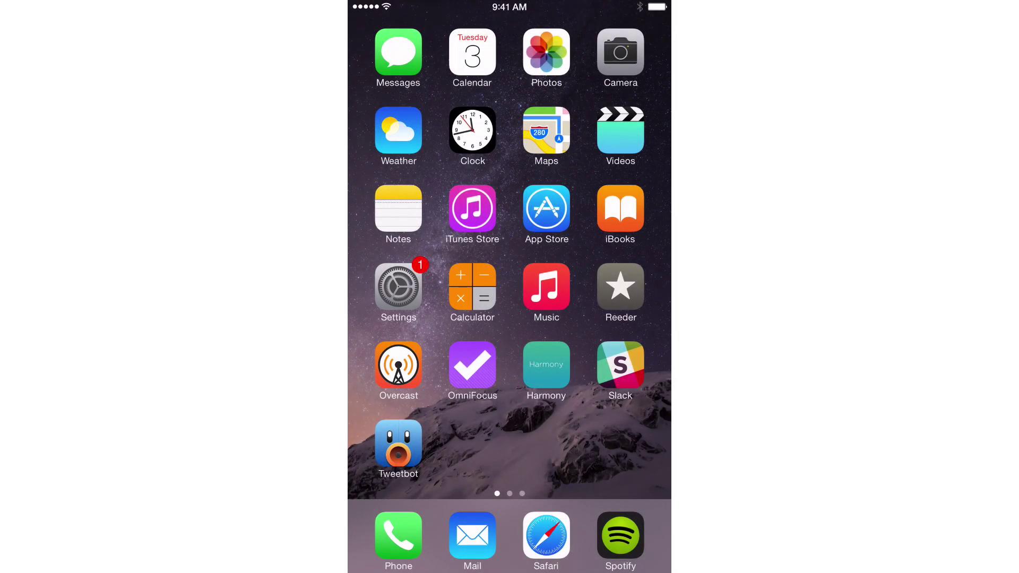
Step: Mark Alien Blue, Cydia and LongScreen on page two and carry them to the bottom row of page one
drag(605, 319, 414, 319)
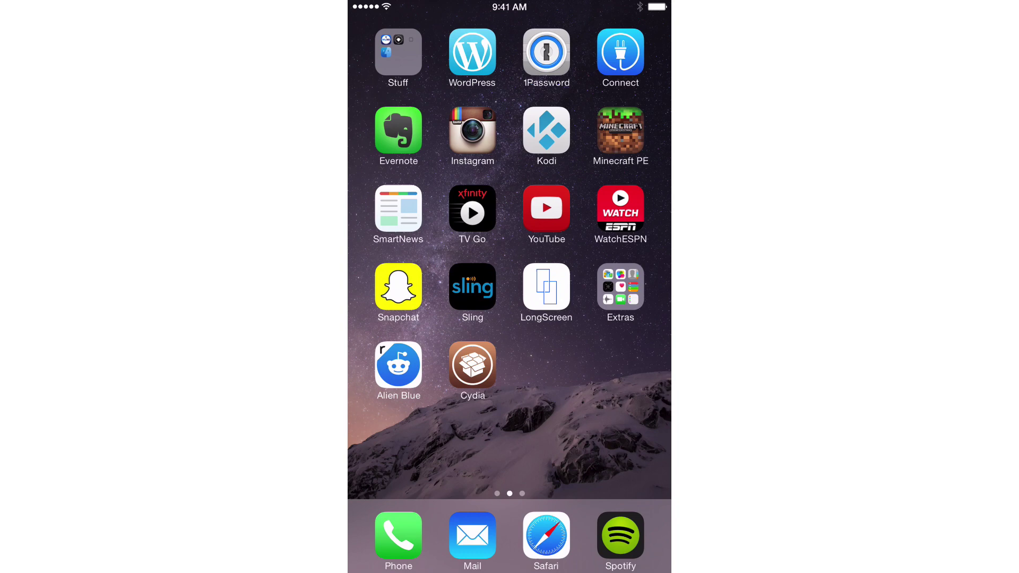
click(472, 365)
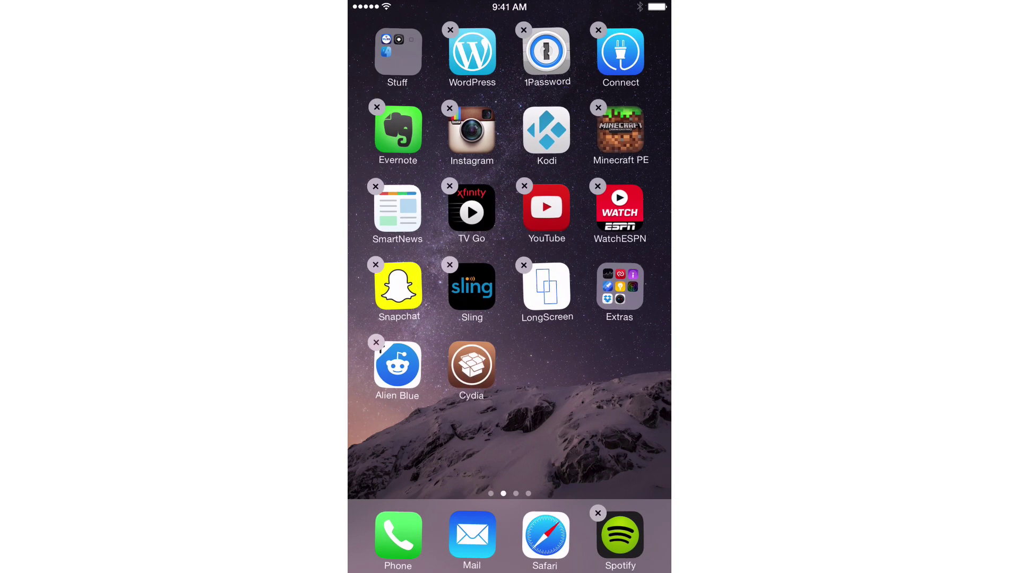
click(398, 364)
click(471, 365)
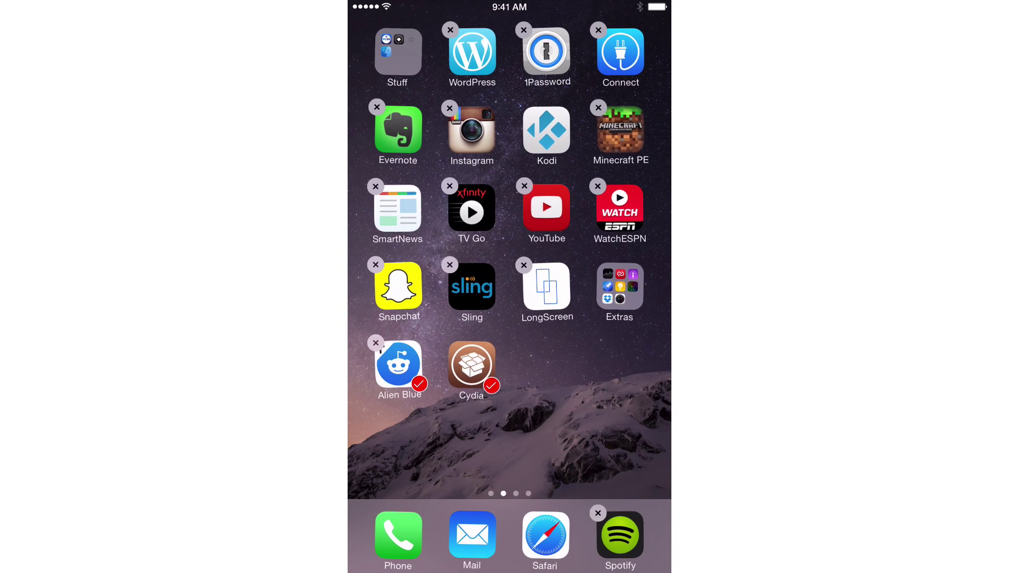
click(546, 288)
mouse_move(437, 422)
mouse_down()
mouse_move(597, 422)
mouse_move(438, 421)
mouse_move(574, 421)
mouse_up()
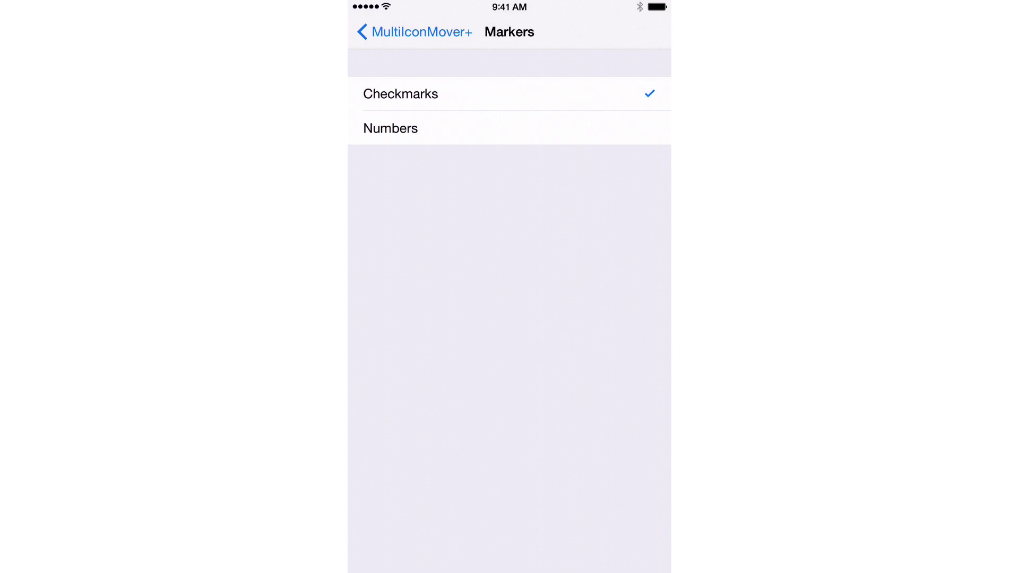
Step: Switch markers to Numbers and mark Cydia, Alien Blue and LongScreen as 1, 2, 3
click(562, 125)
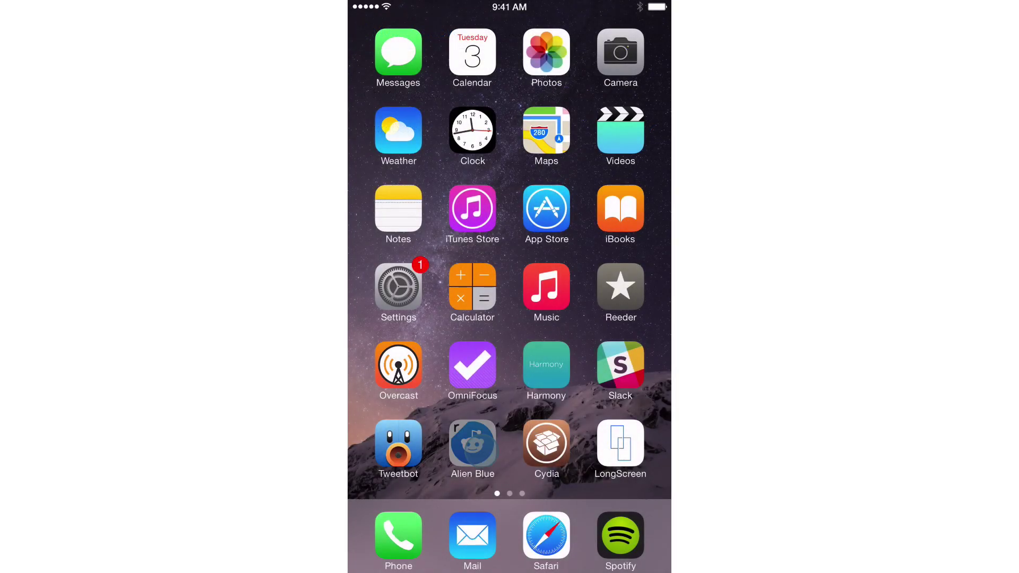
click(472, 443)
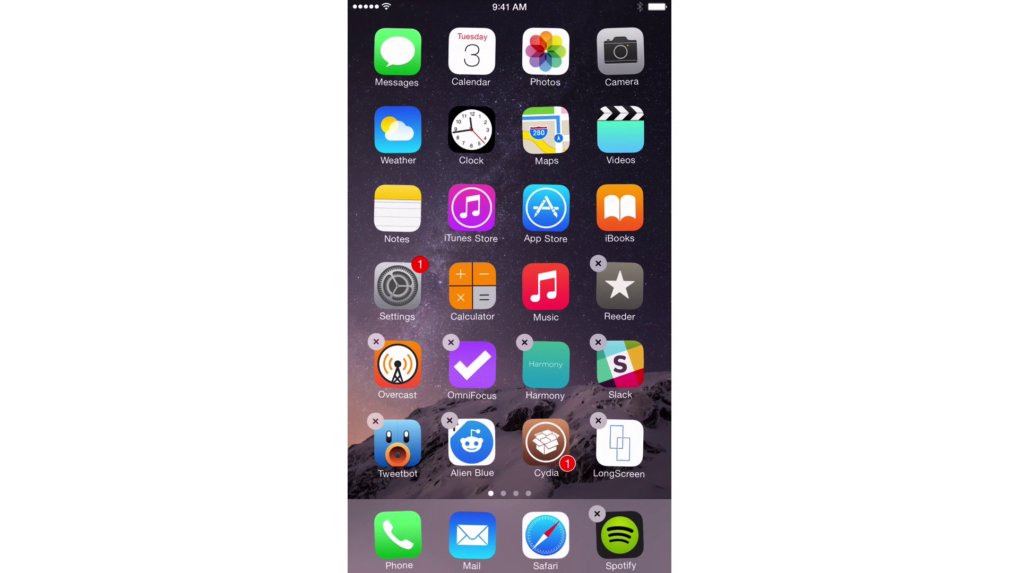
click(472, 443)
click(620, 445)
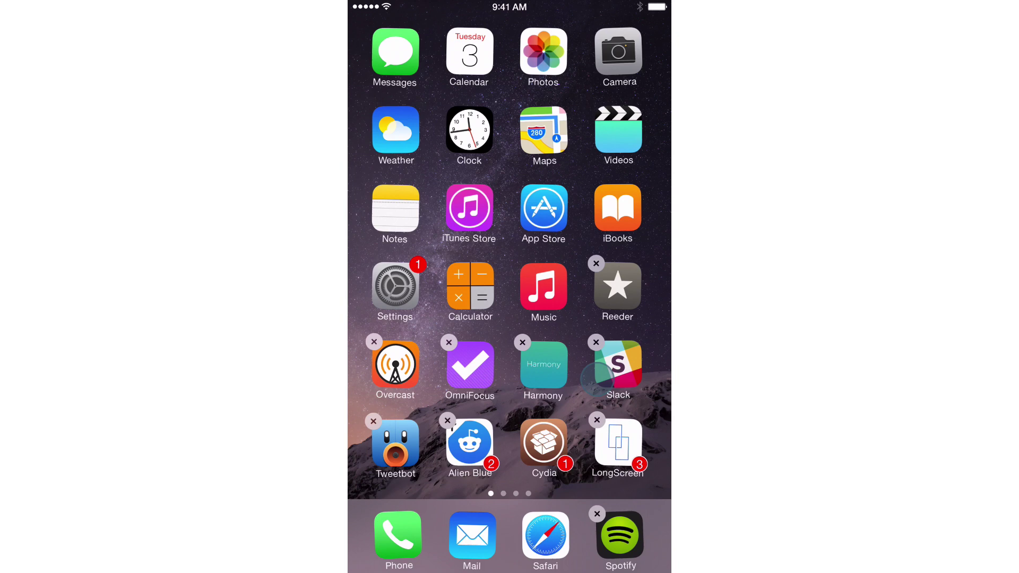
Step: Carry the numbered apps to page two in order, then return to MultiIconMover+ settings
drag(621, 358, 398, 359)
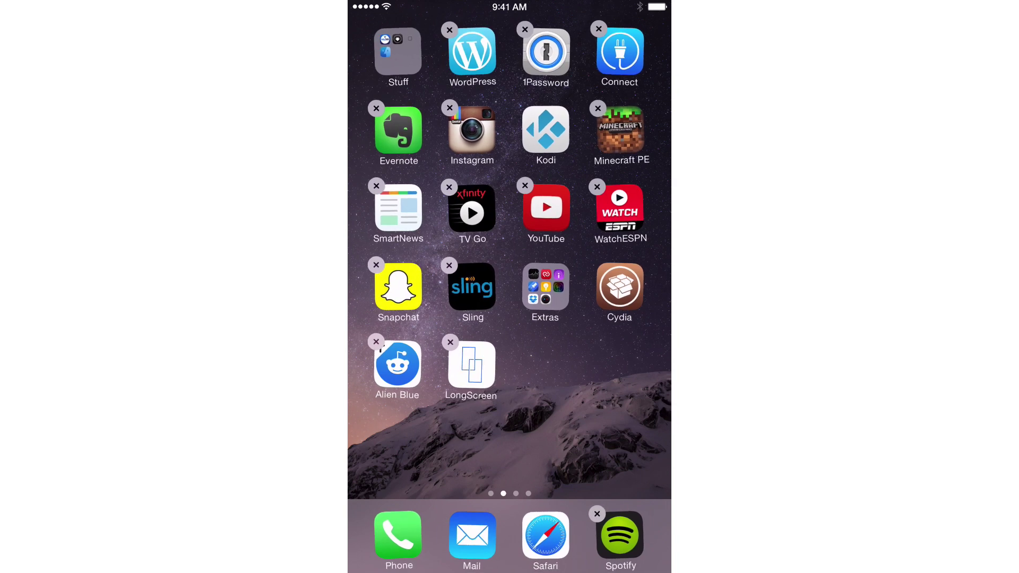
key(Home)
drag(398, 358, 620, 358)
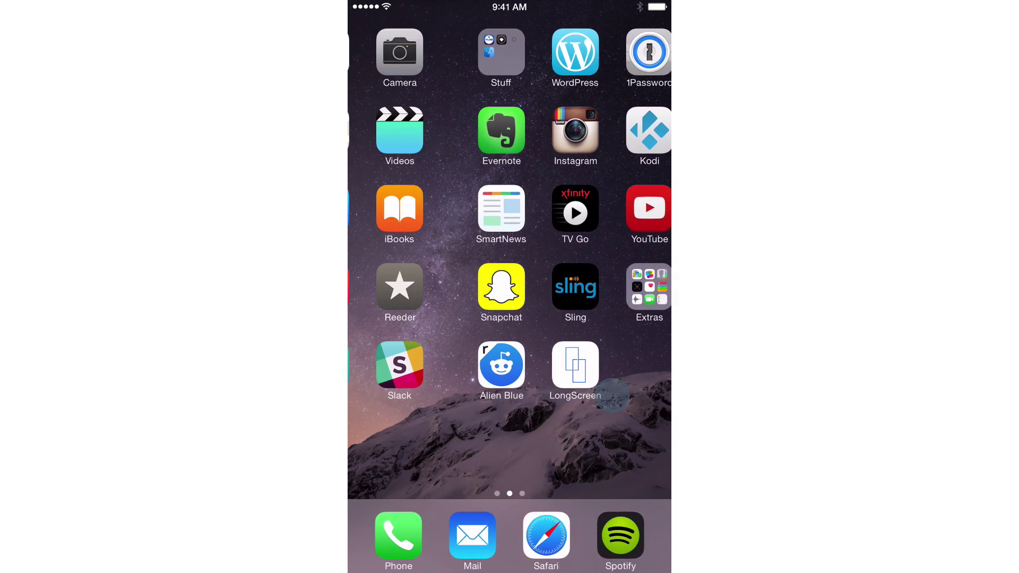
click(398, 287)
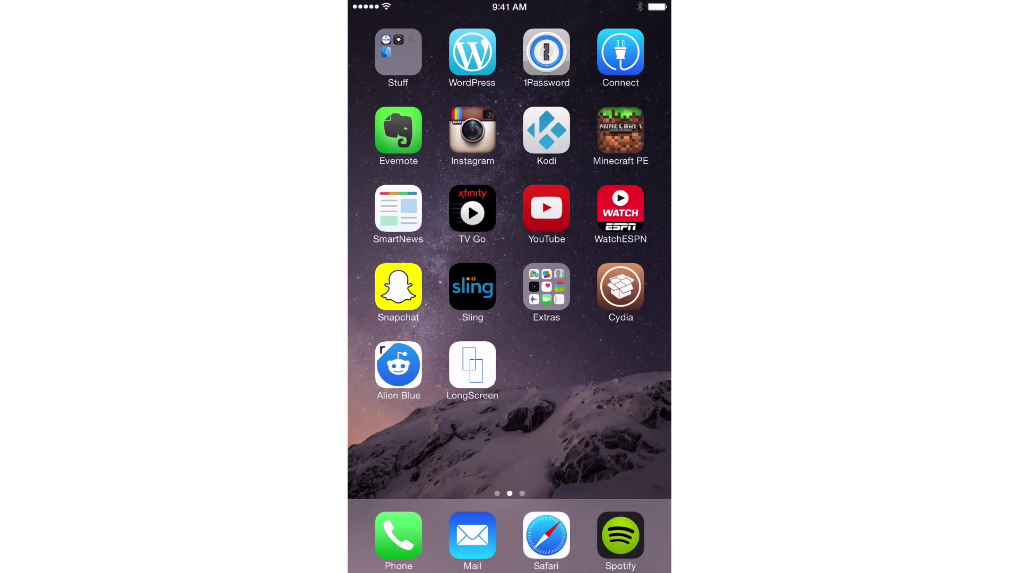
Step: Move the Stuff folder to page one and confirm it still opens by double tap
click(407, 58)
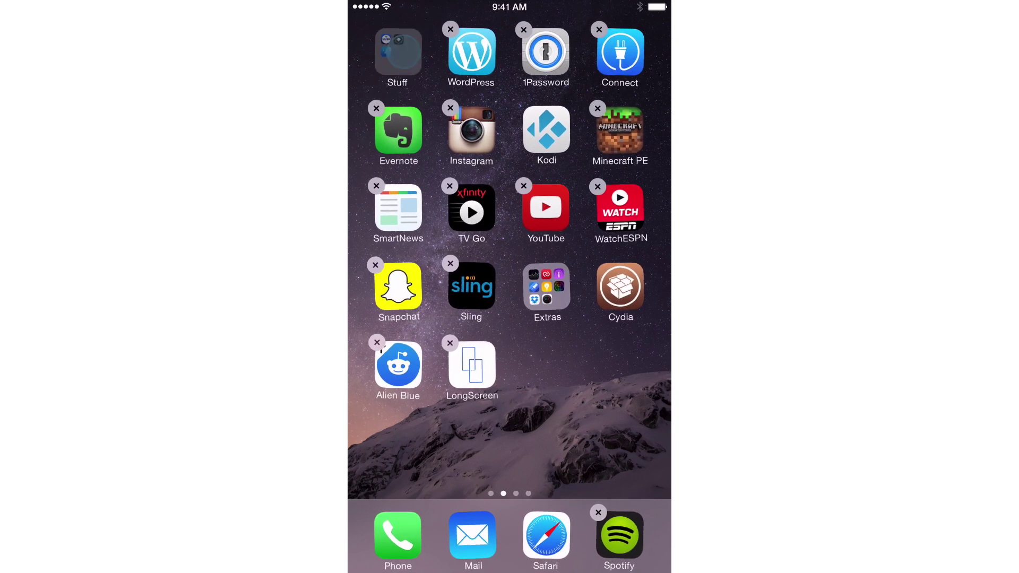
drag(478, 430, 637, 430)
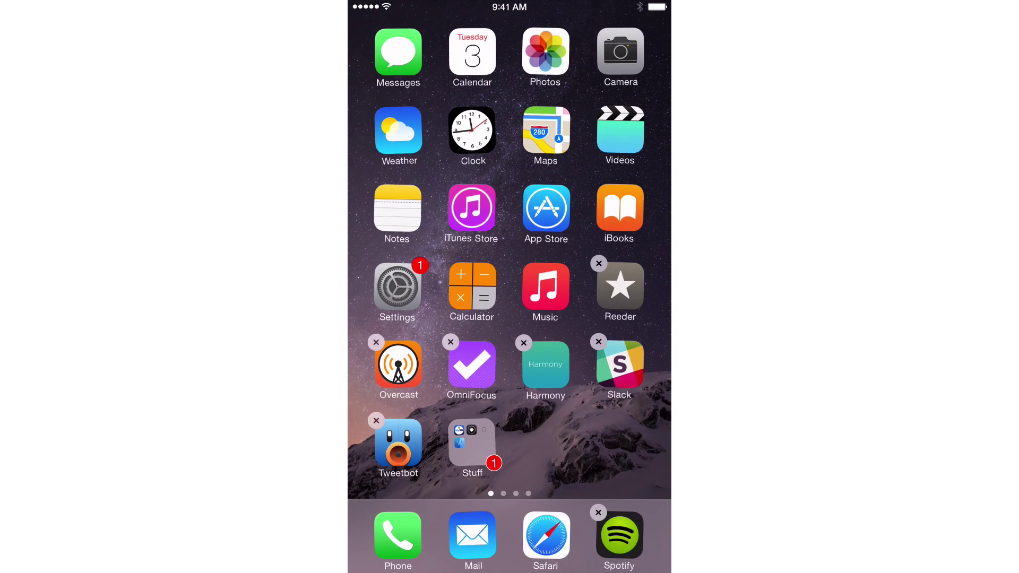
click(473, 442)
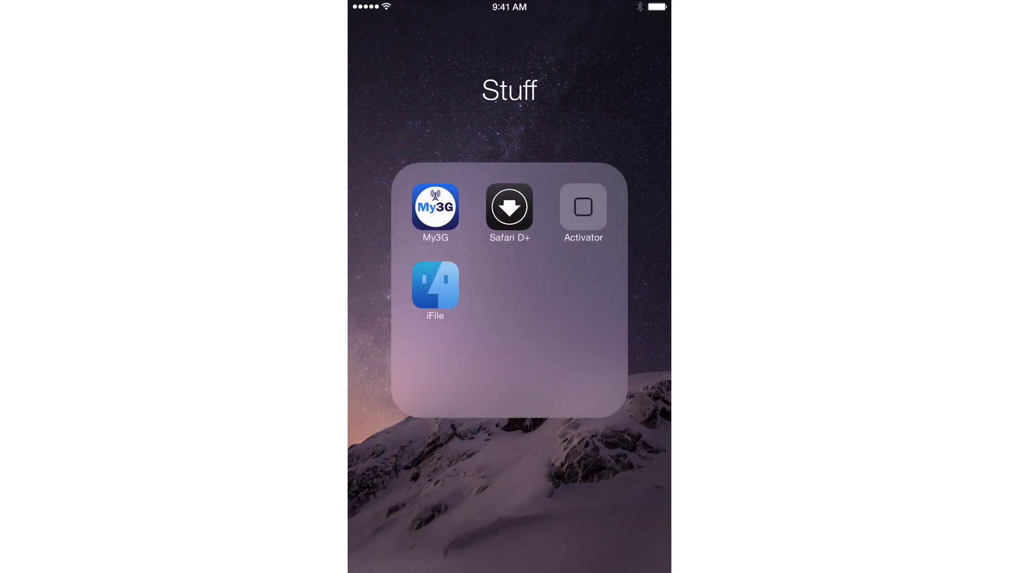
click(549, 477)
click(401, 283)
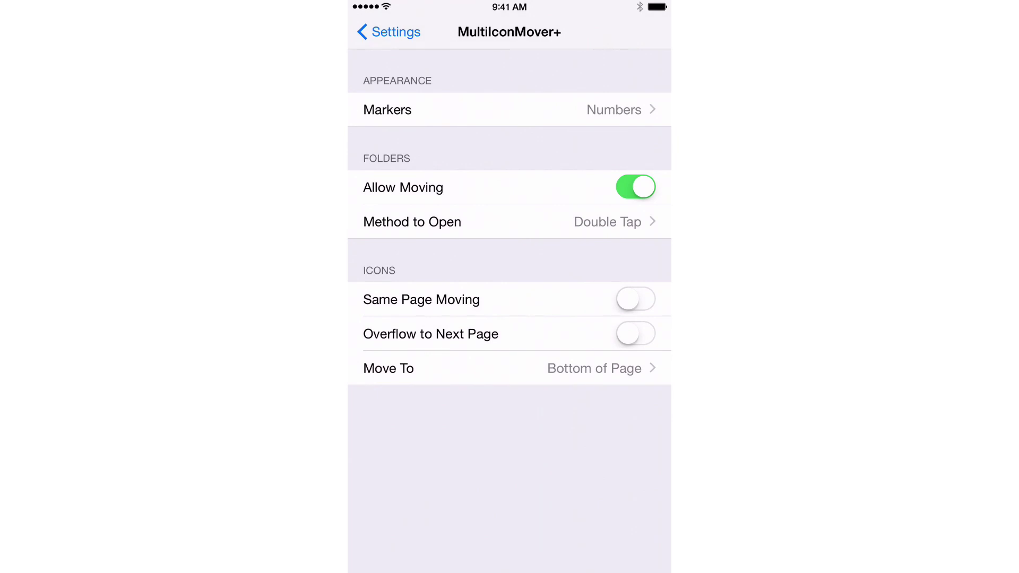
click(611, 222)
click(411, 33)
click(387, 368)
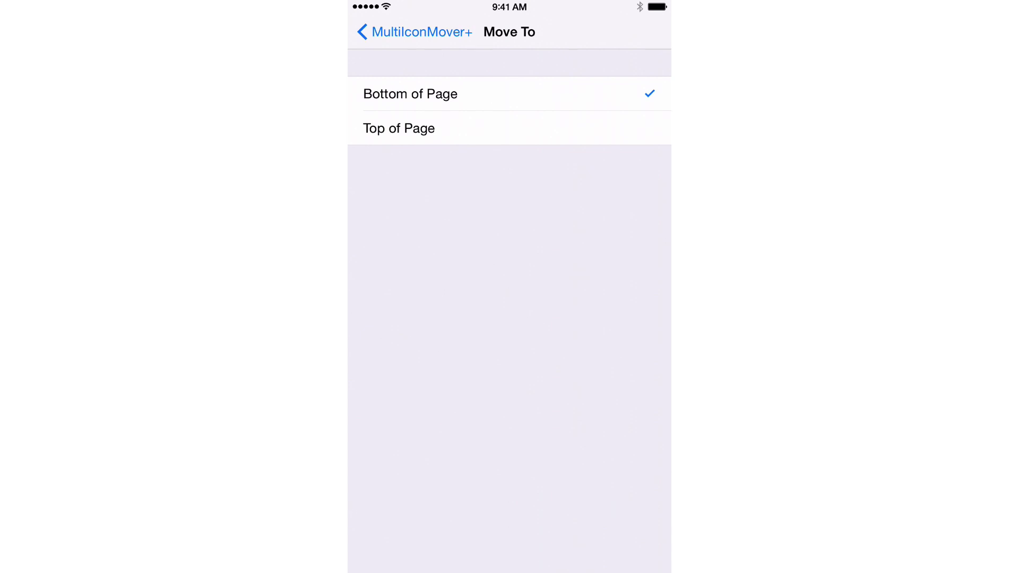
click(437, 32)
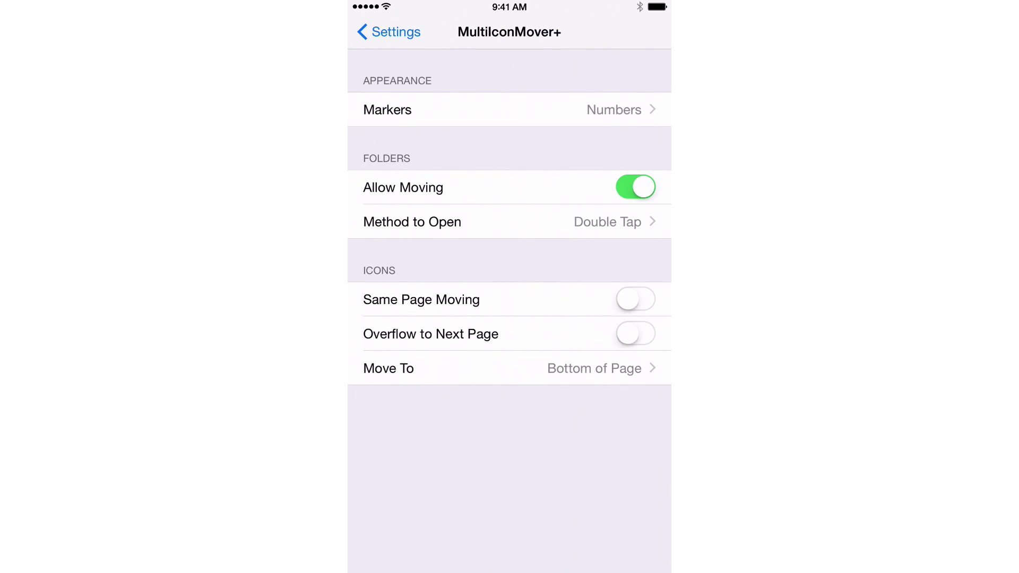
Step: Enable Same Page Moving and move Messages and Calendar to the bottom of page one
click(637, 299)
key(super+shift+h)
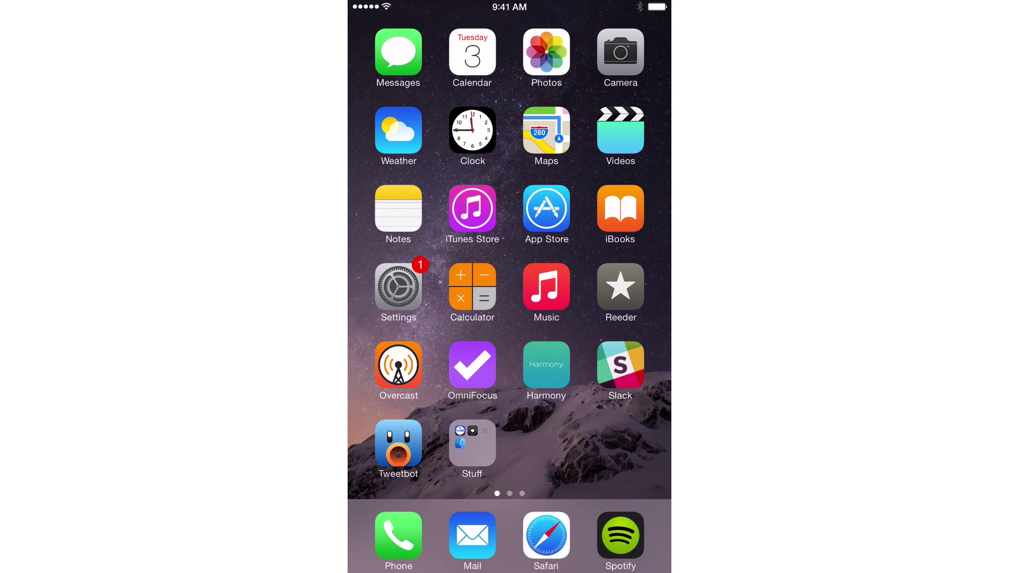
drag(402, 53, 407, 56)
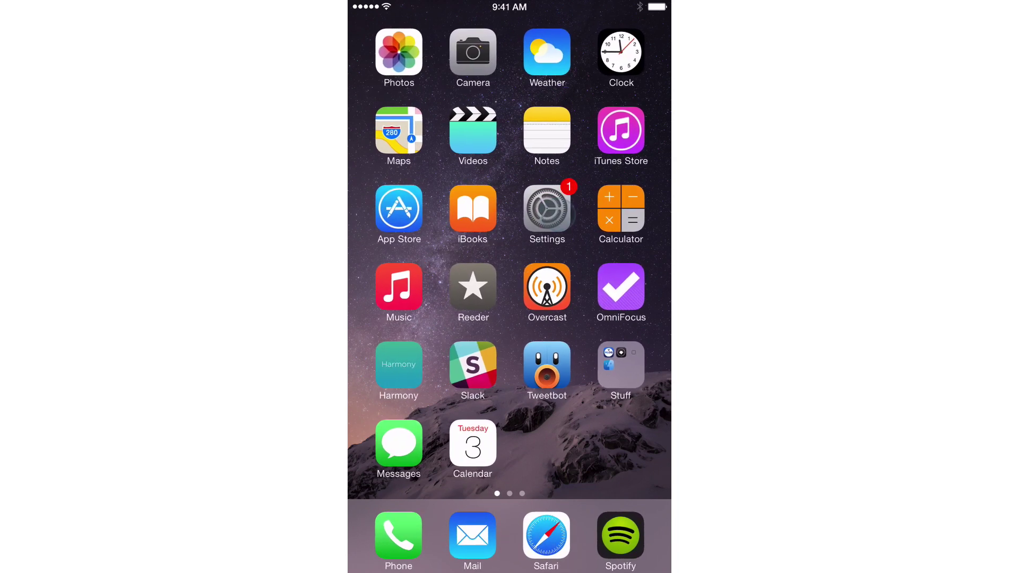
click(546, 209)
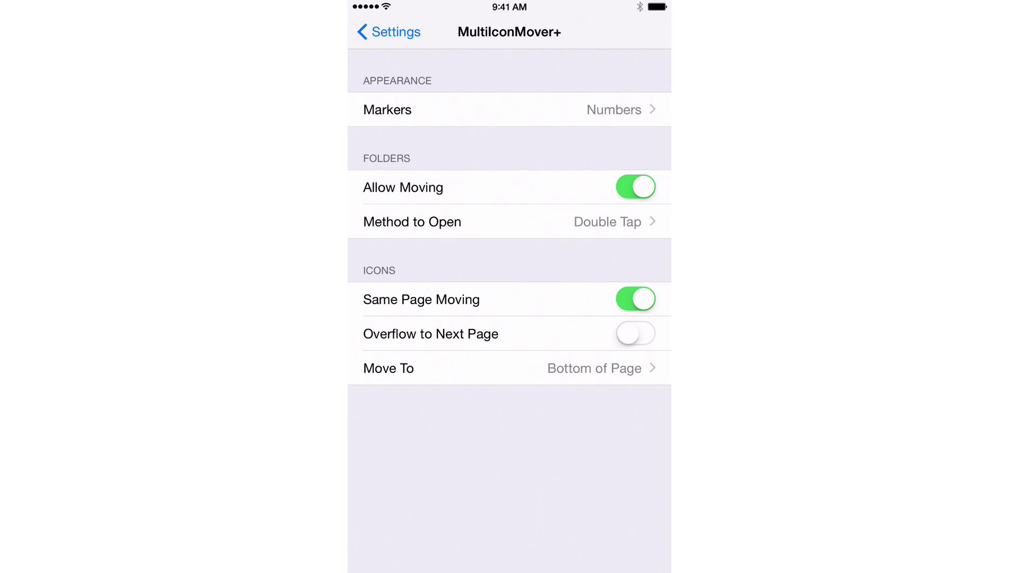
Step: View the Move To placement options for moved icons
click(606, 378)
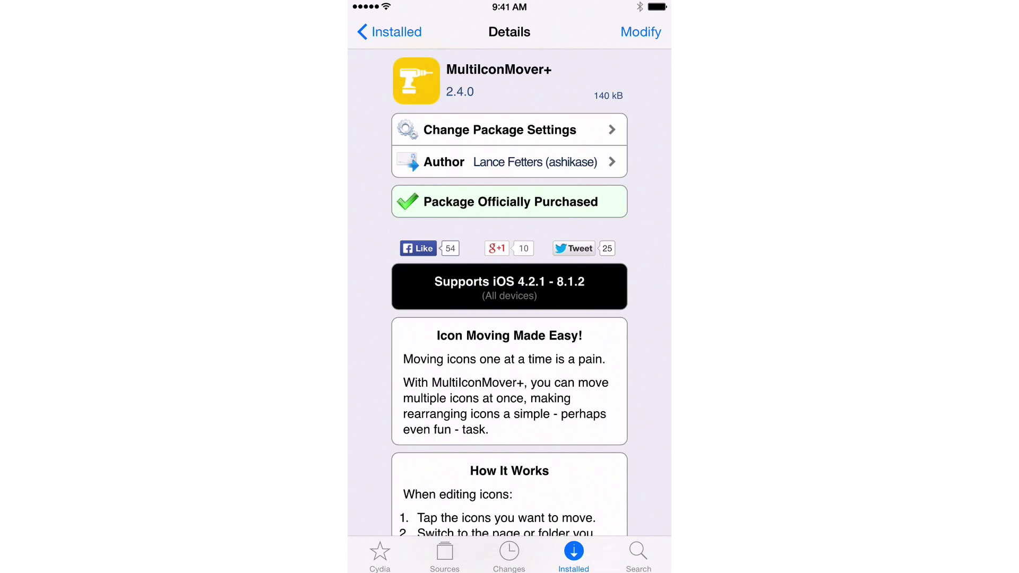
scroll(509, 318, down, 5)
scroll(509, 319, up, 5)
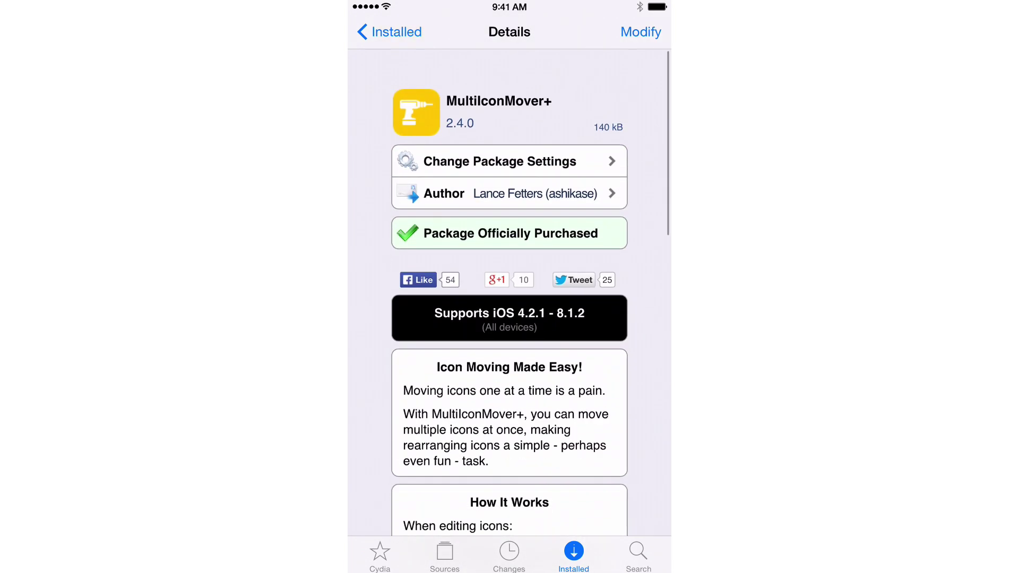